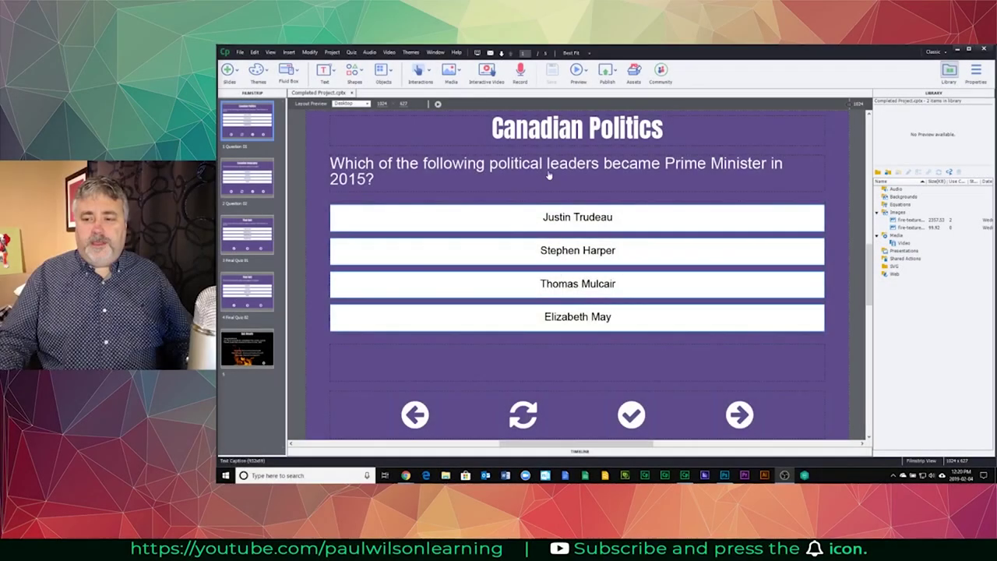
# Show Quiz Results slide 5 and preview the 2357.53 KB fire-texture image in the Library
pyautogui.click(246, 352)
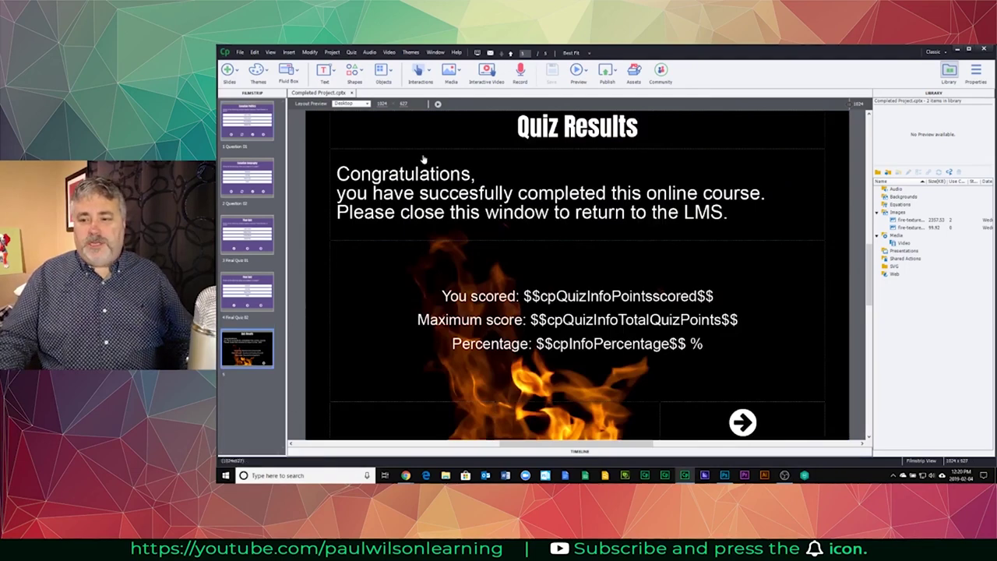
pyautogui.click(933, 221)
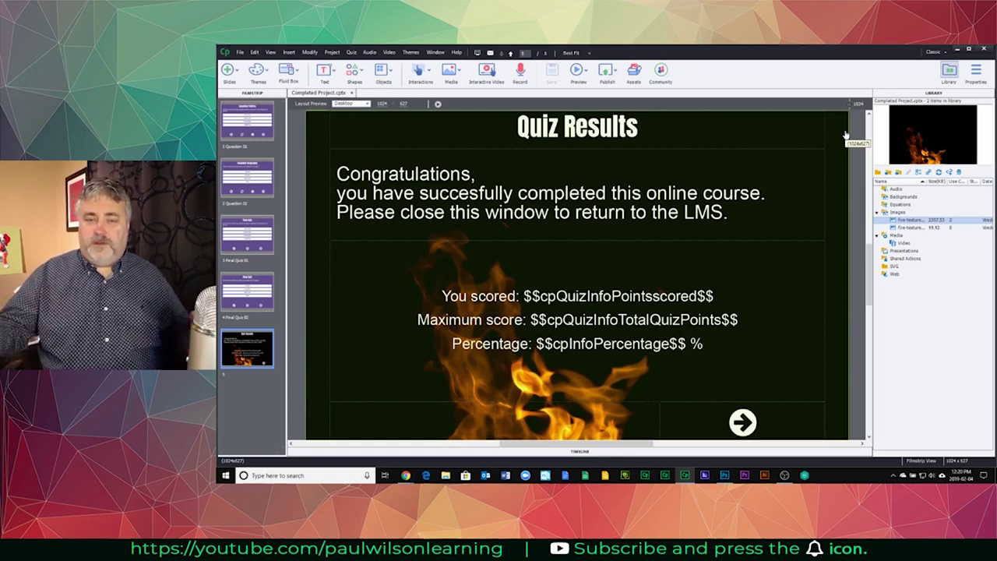
pyautogui.click(831, 128)
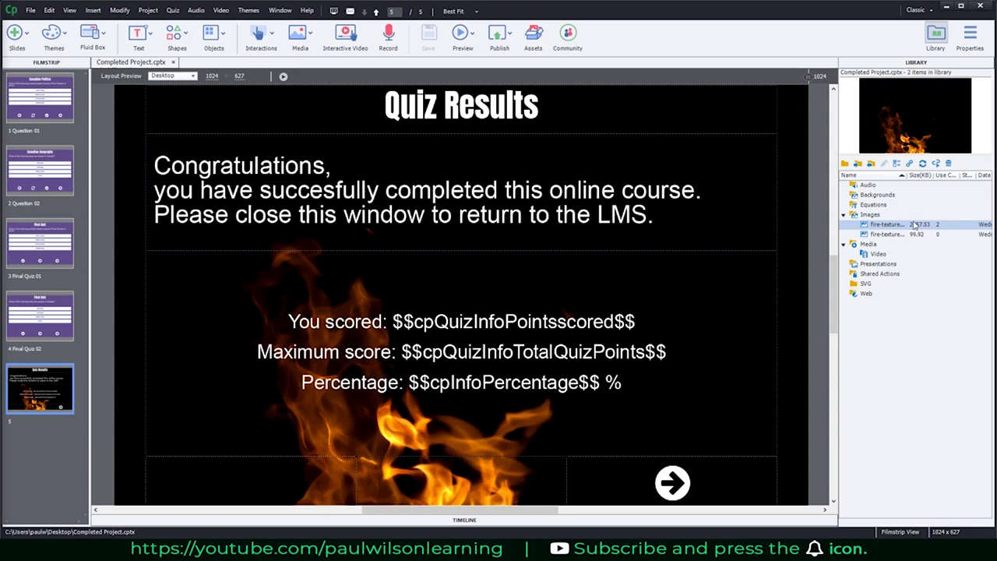
# Open the fire image's properties (940 × 627, 2302.28 KB) and choose to edit it externally
pyautogui.doubleClick(919, 225)
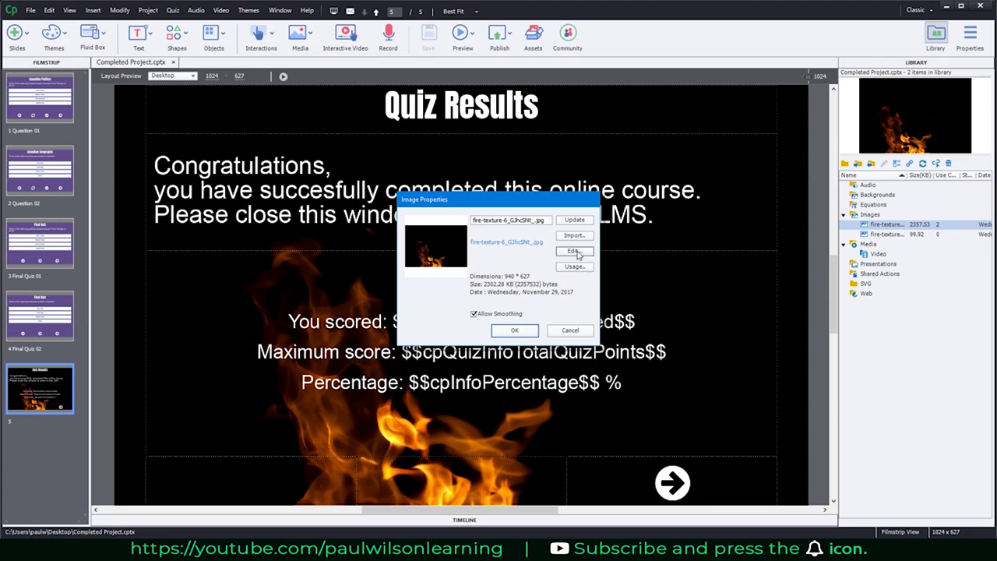
pyautogui.click(575, 251)
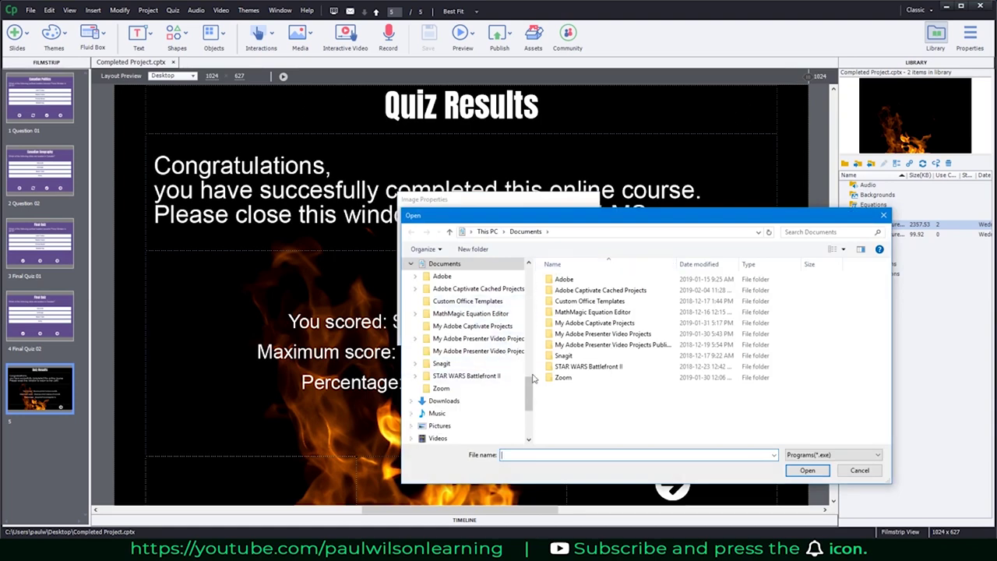
pyautogui.moveTo(529, 395); pyautogui.dragTo(527, 282)
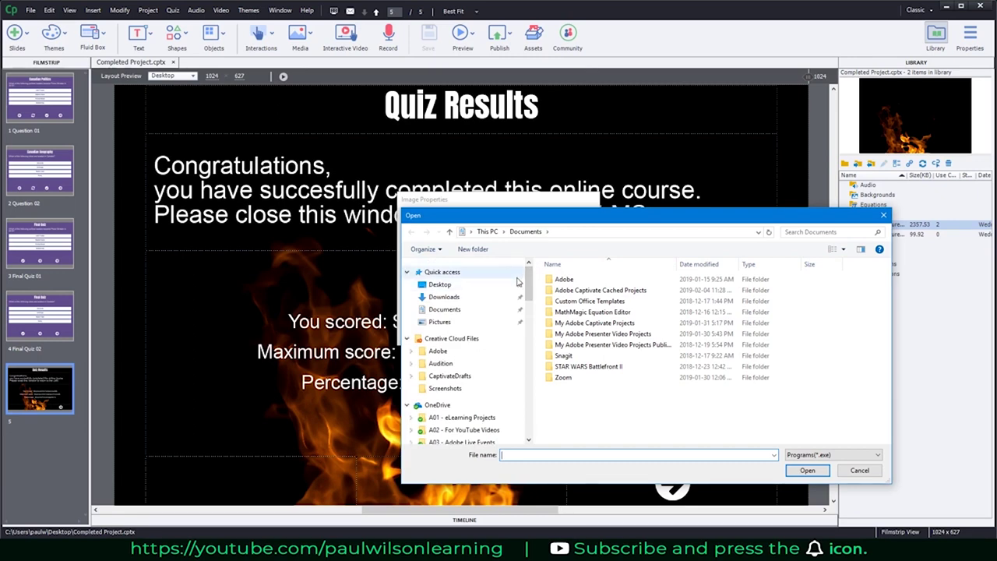
pyautogui.moveTo(526, 312); pyautogui.dragTo(525, 375)
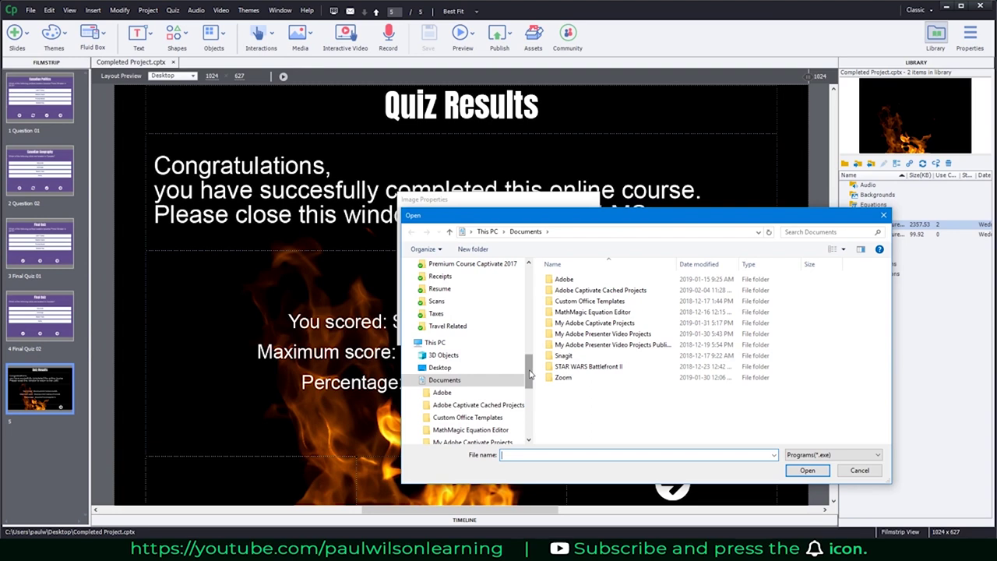
# Set C:\Program Files\Adobe\Adobe Photoshop CC 2019\Photoshop.exe as the editor and launch it
pyautogui.click(438, 345)
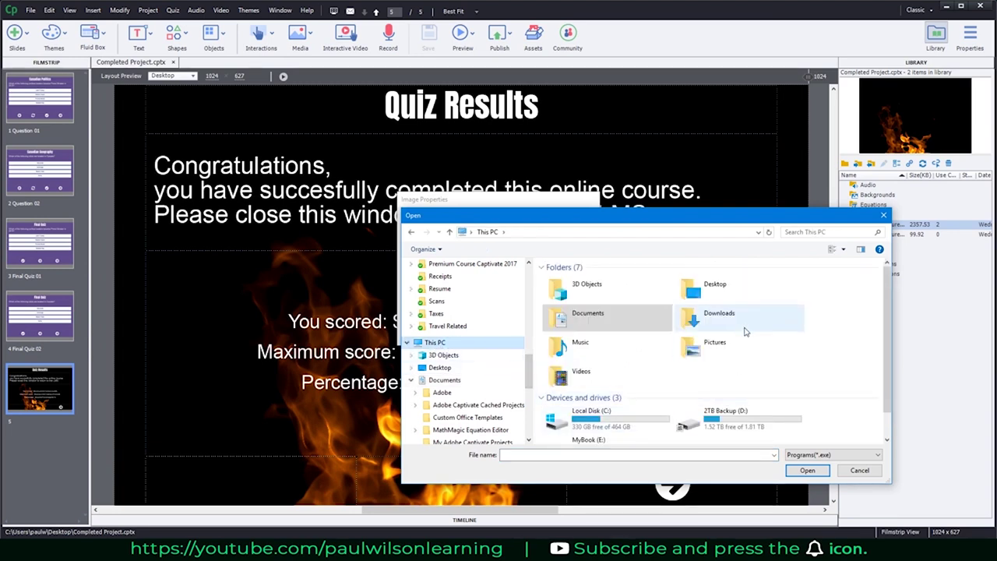
pyautogui.doubleClick(592, 416)
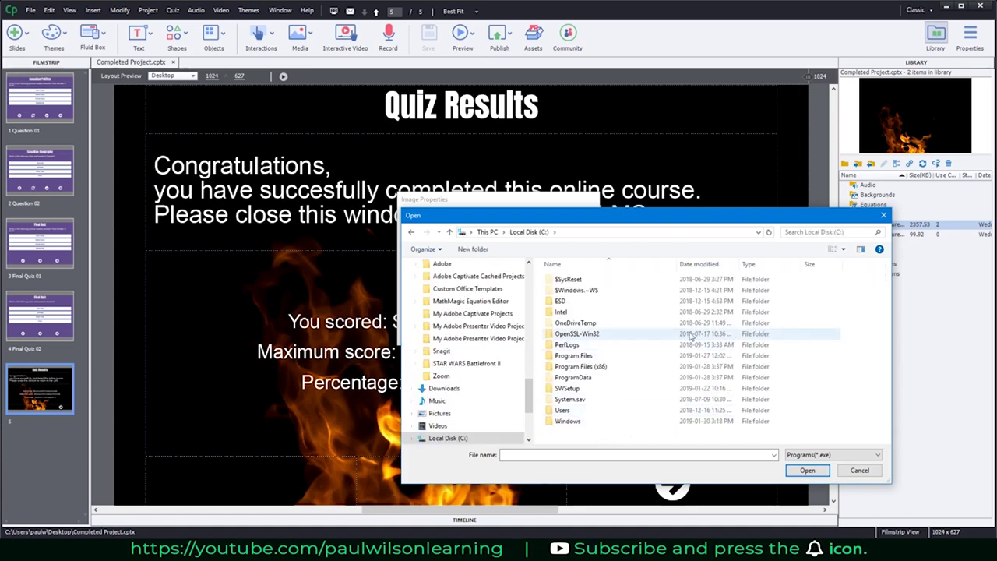
pyautogui.doubleClick(606, 358)
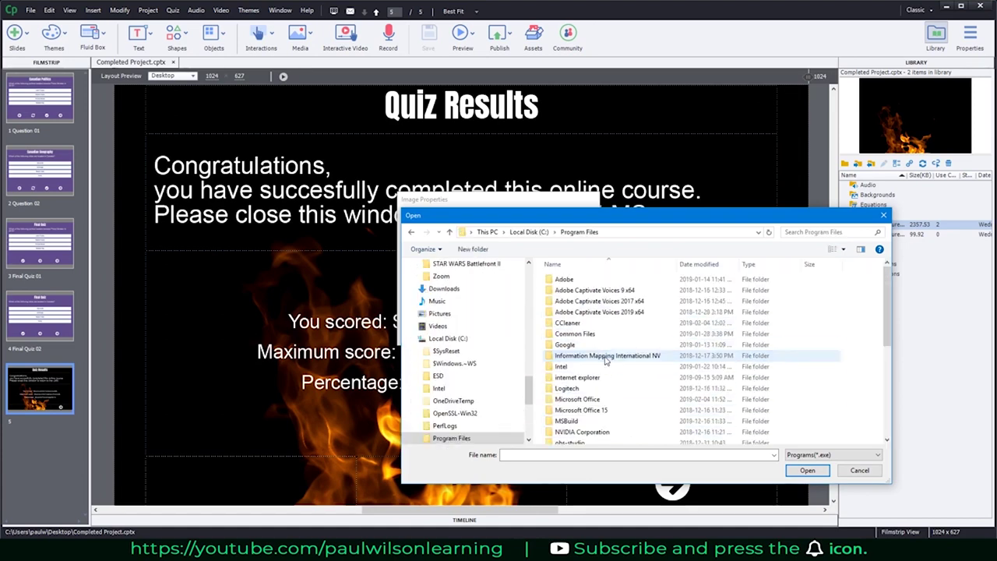
pyautogui.doubleClick(591, 280)
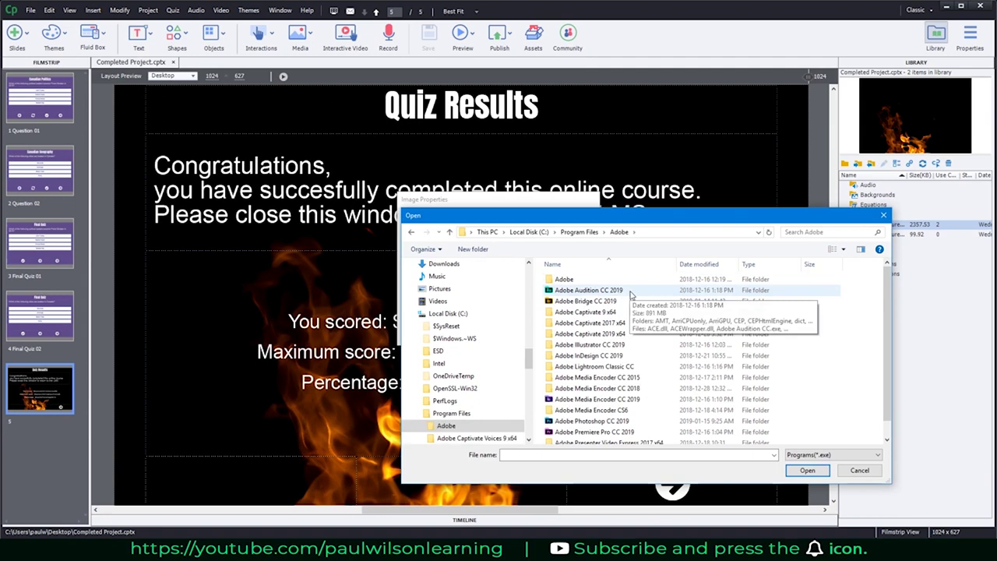
pyautogui.doubleClick(609, 421)
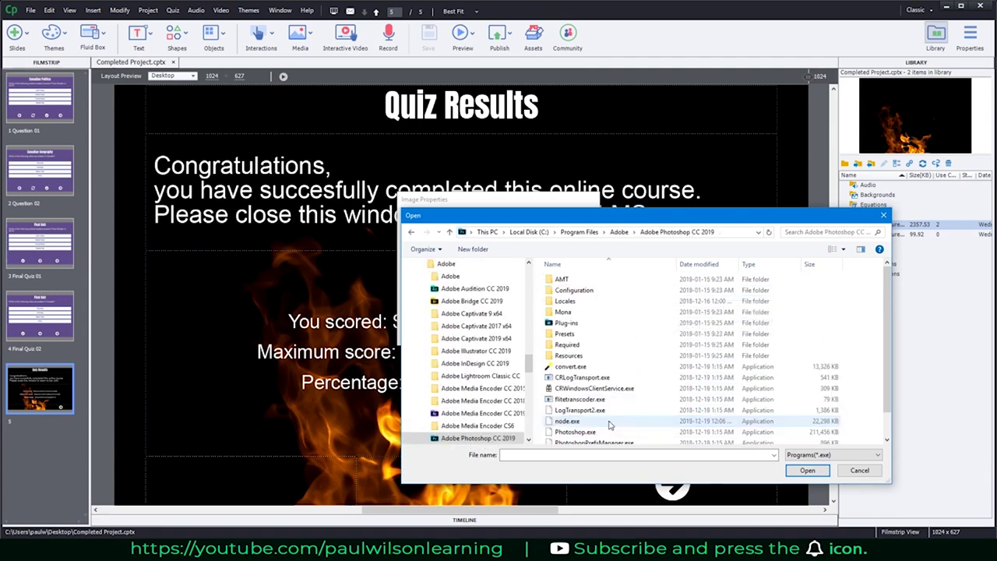
pyautogui.click(580, 432)
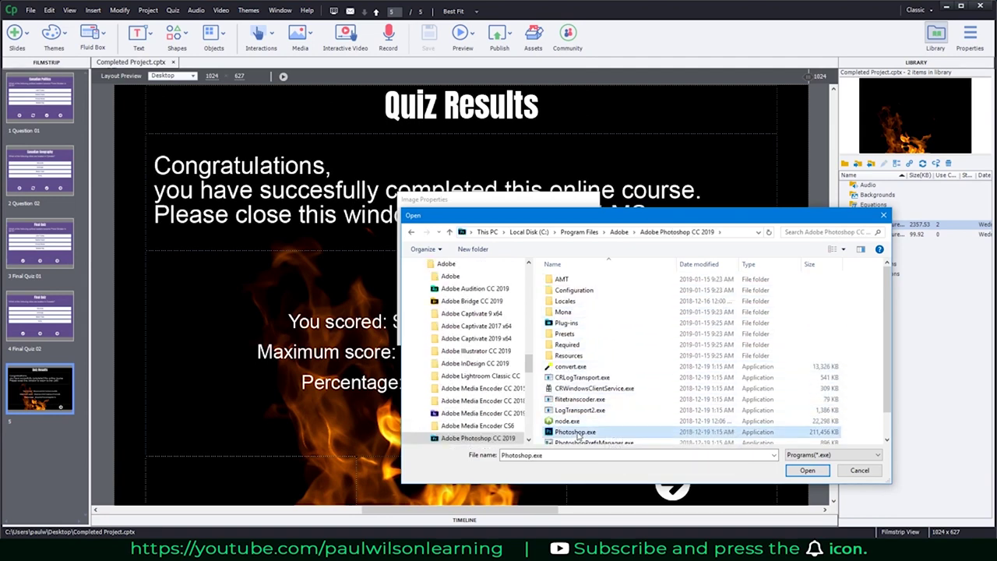
pyautogui.click(807, 470)
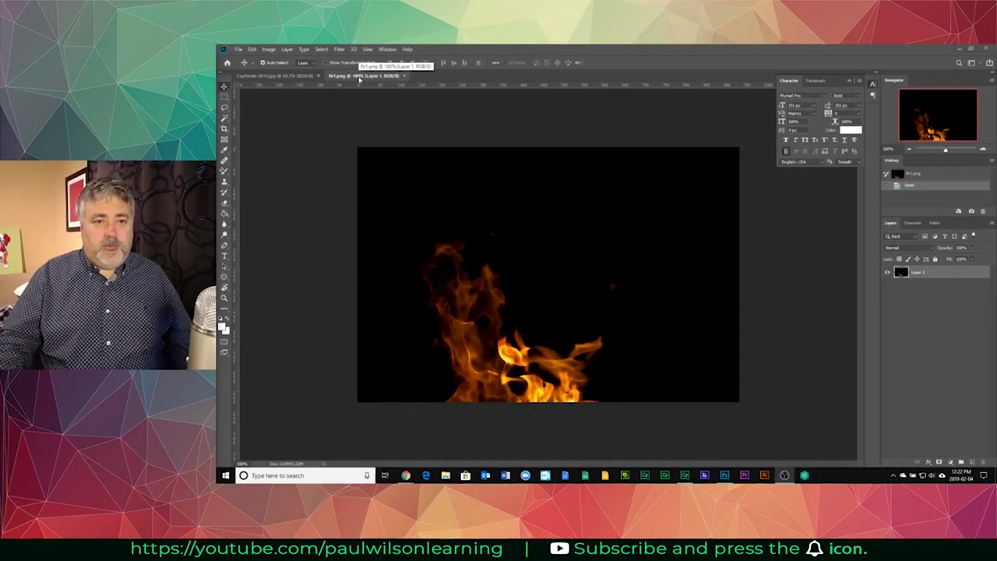
# Check in Canvas Size that the fire image is 940 × 627 pixels, leaving it unchanged
pyautogui.click(269, 49)
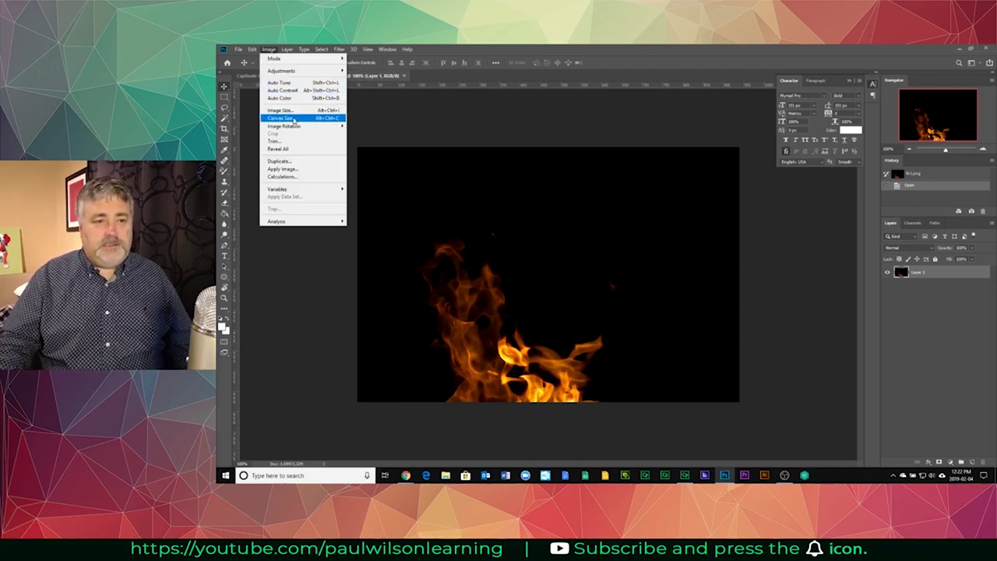
pyautogui.click(293, 119)
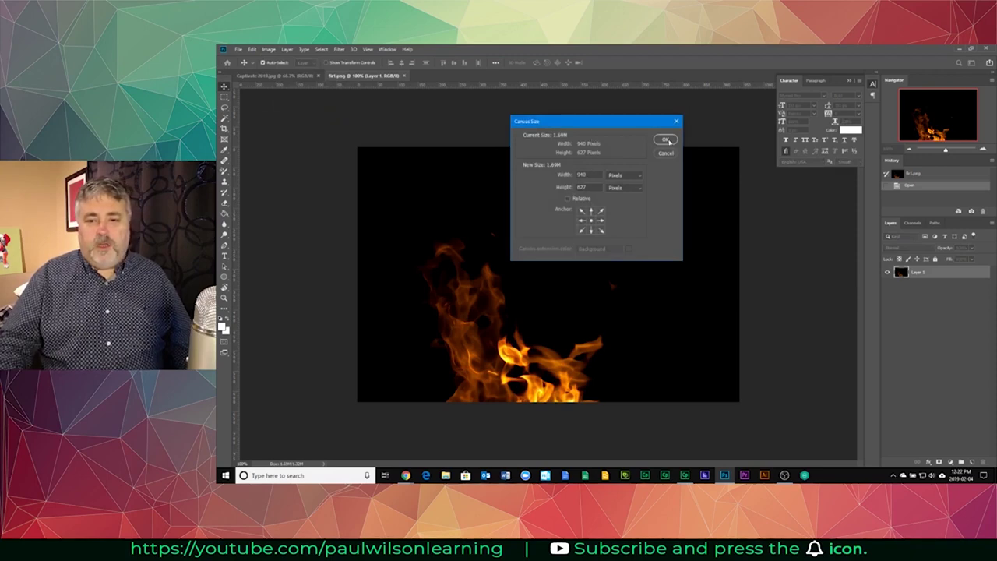
pyautogui.click(677, 123)
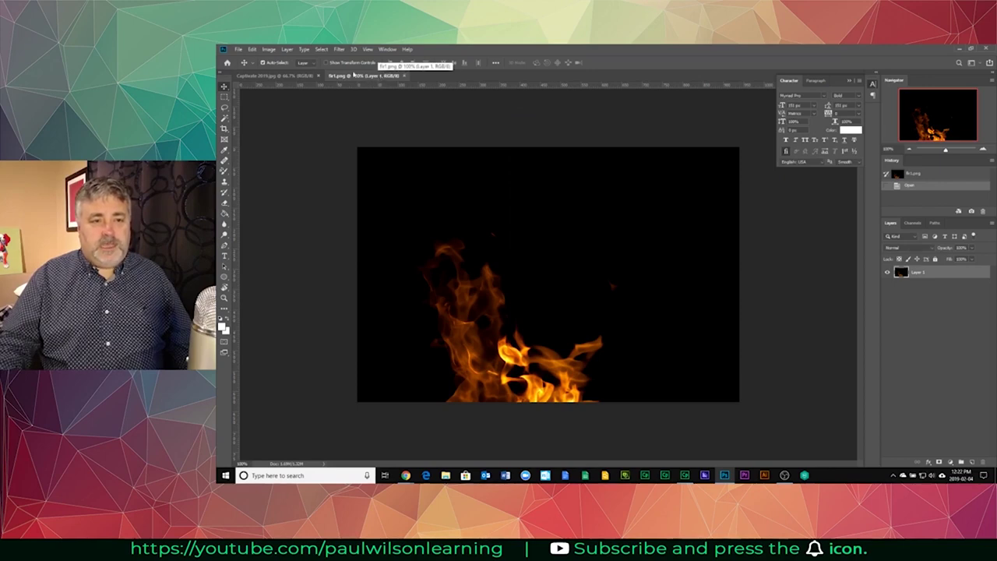
pyautogui.click(239, 50)
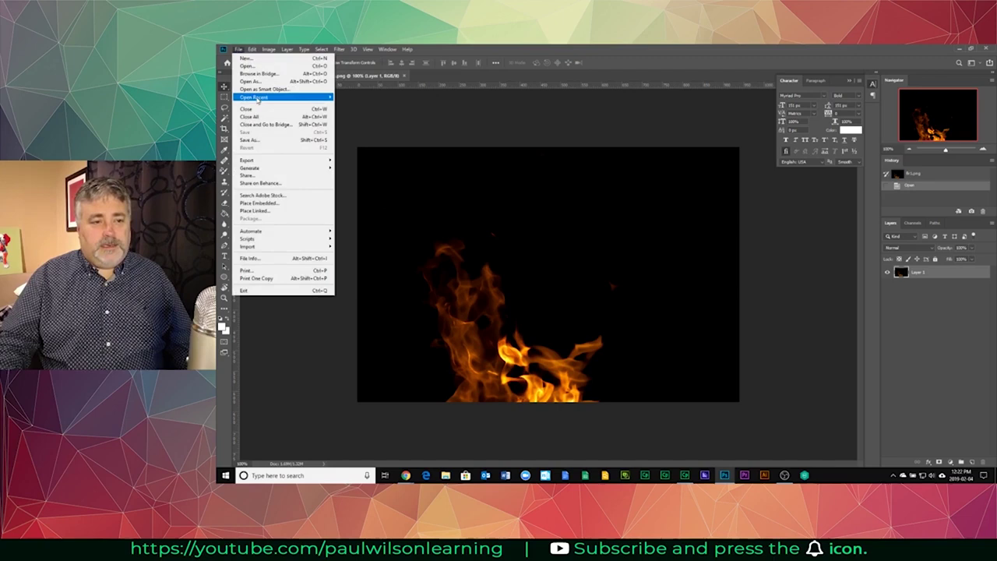
# Save the fire image as a new file in JPEG format
pyautogui.click(266, 140)
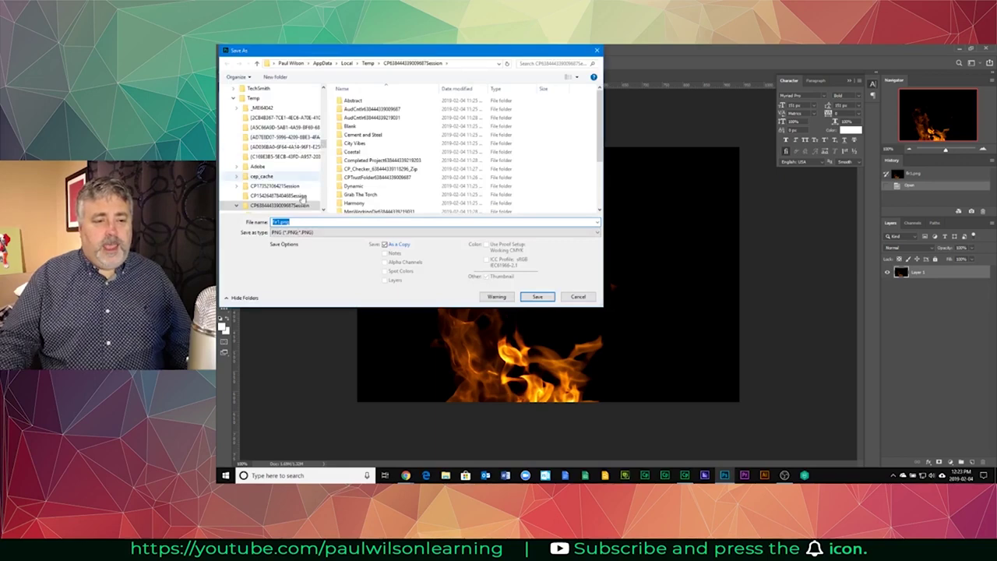
pyautogui.click(323, 232)
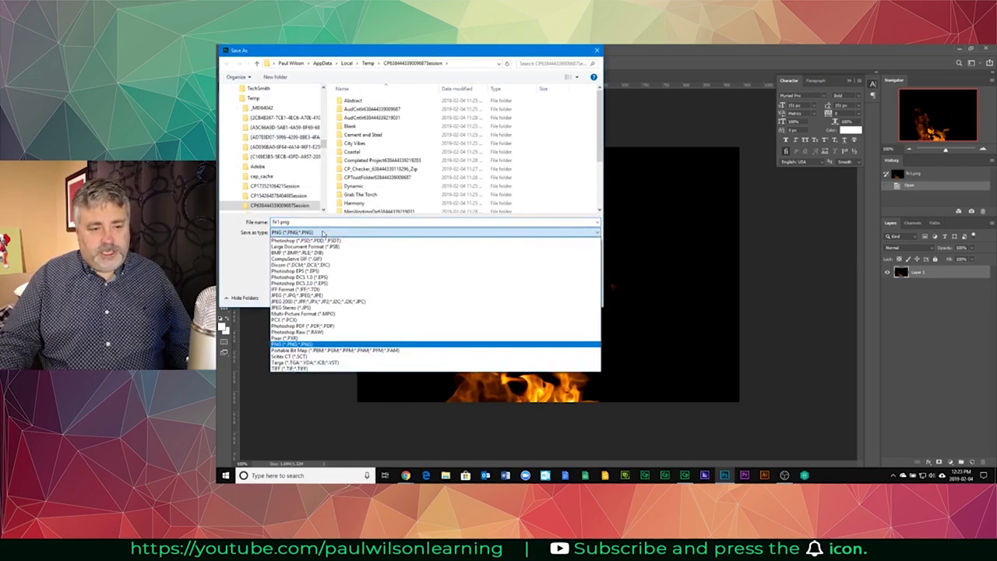
pyautogui.click(332, 295)
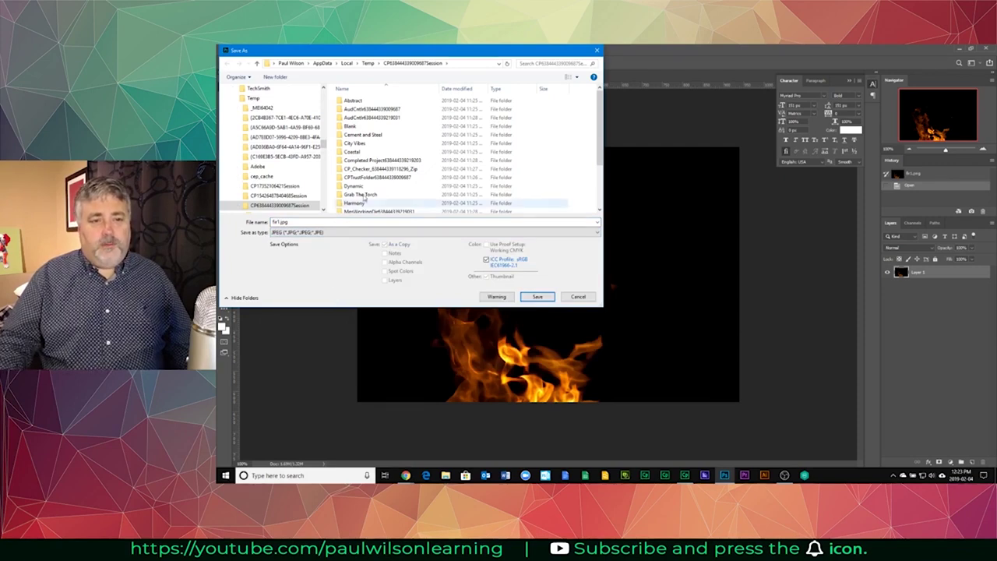
# Save the JPEG to the Desktop under the name 'Fire Background'
pyautogui.click(257, 65)
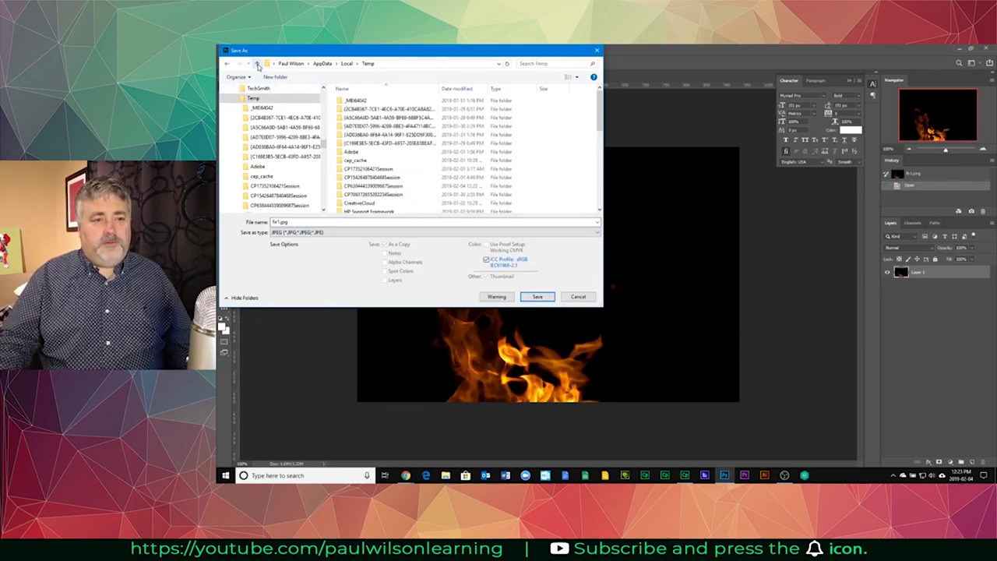
pyautogui.click(257, 65)
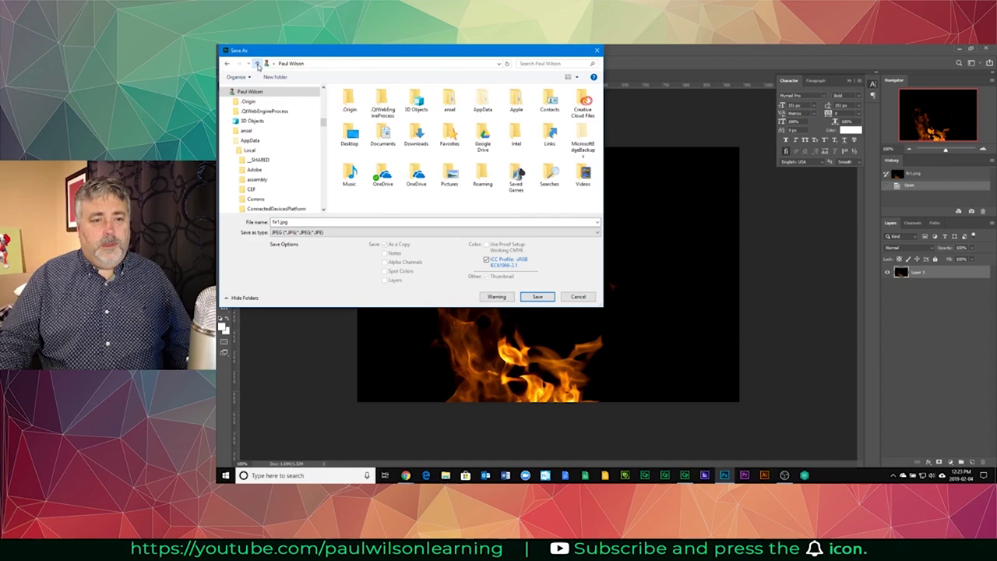
pyautogui.click(257, 65)
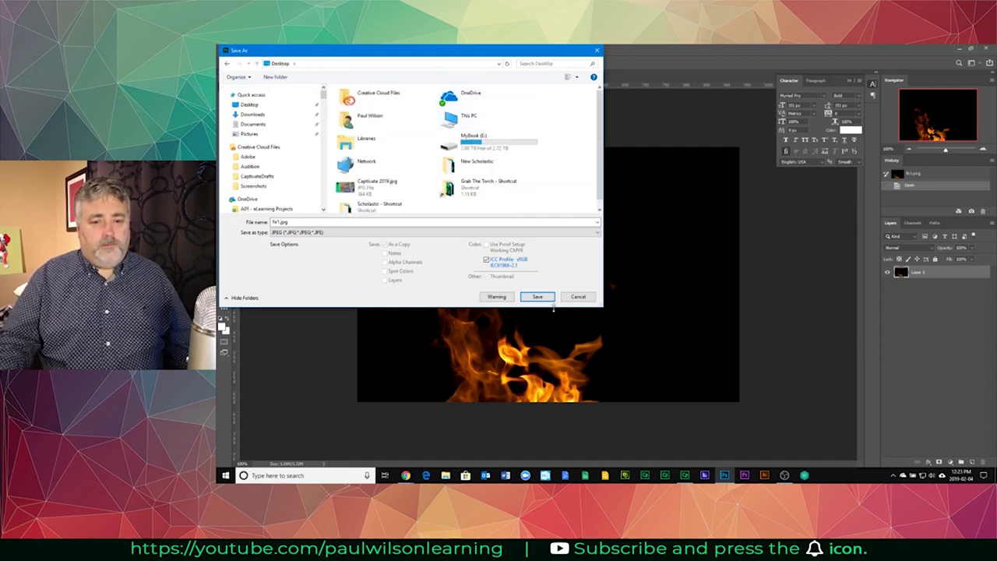
pyautogui.doubleClick(312, 224)
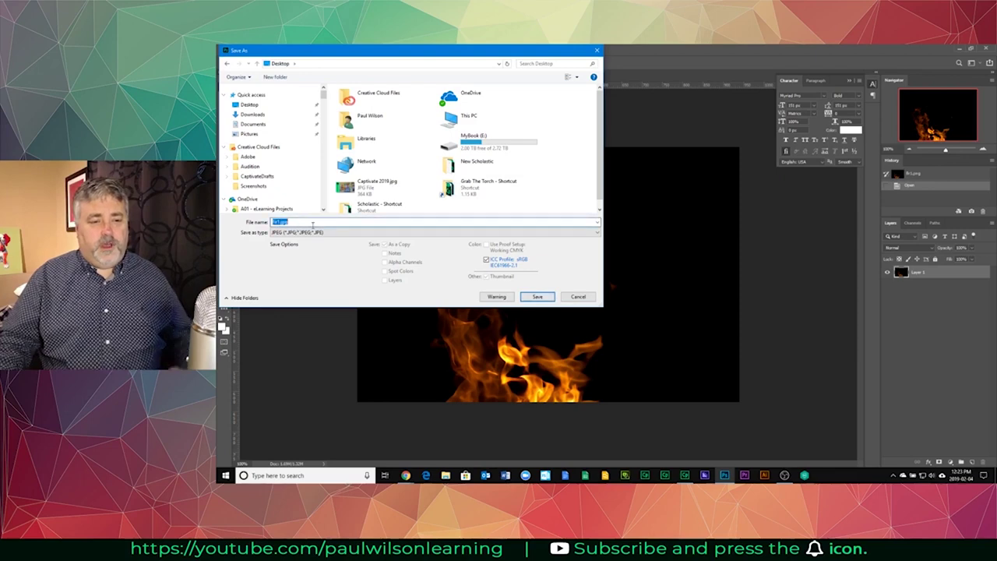
pyautogui.write('Fire')
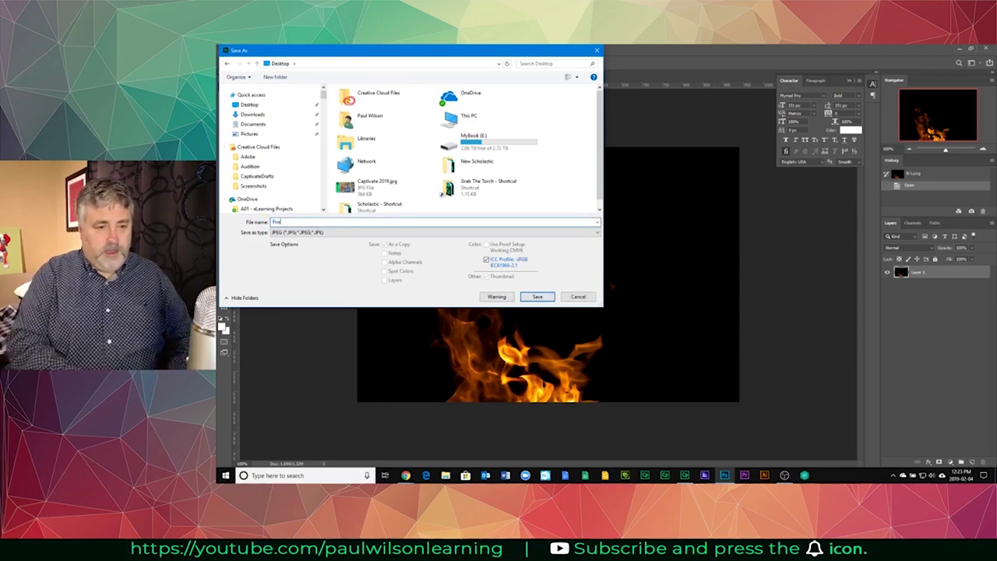
pyautogui.write(' Backg')
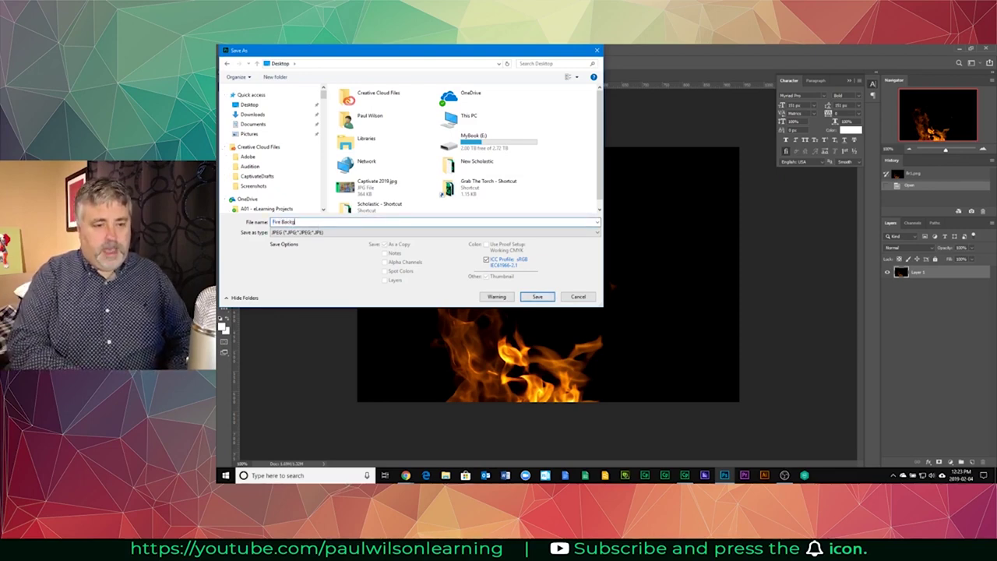
pyautogui.write('round')
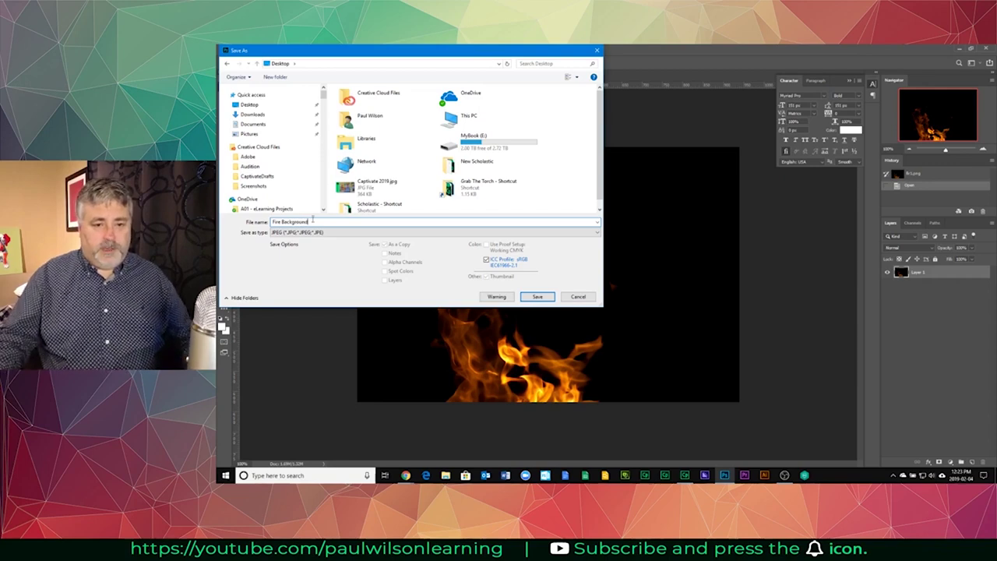
pyautogui.click(536, 298)
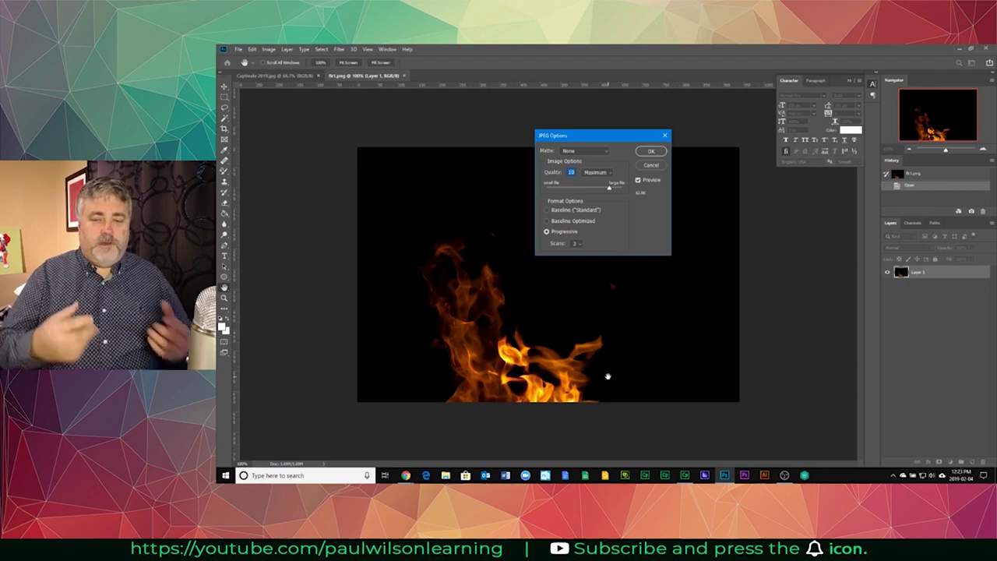
# Save the JPEG at Medium quality, then minimize Photoshop to return to Captivate
pyautogui.click(604, 173)
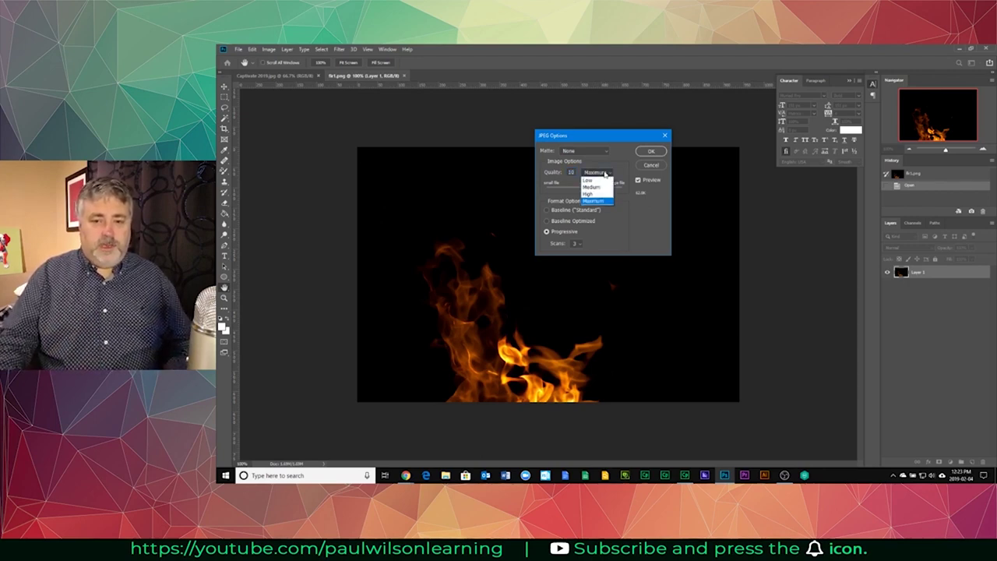
pyautogui.click(594, 187)
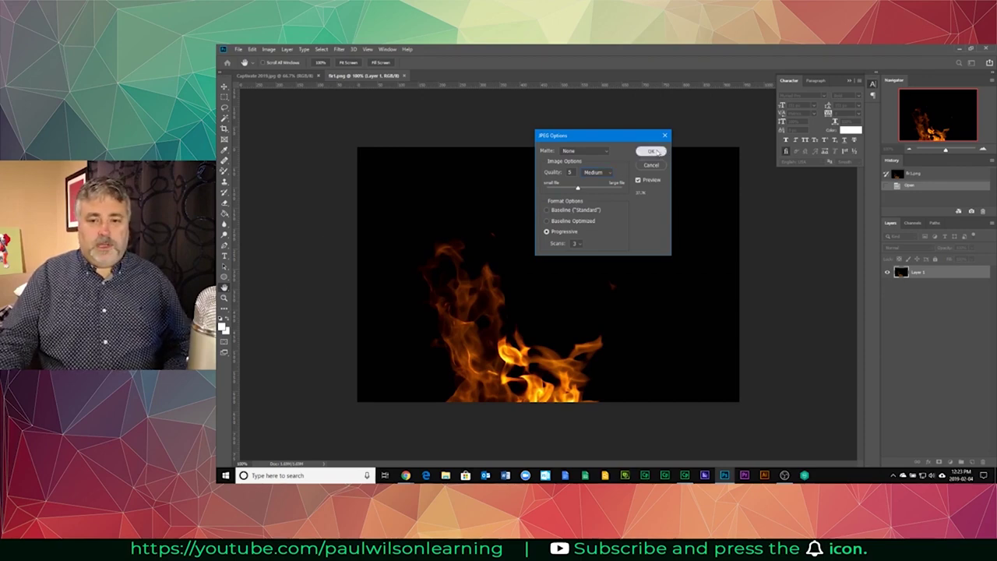
pyautogui.click(660, 153)
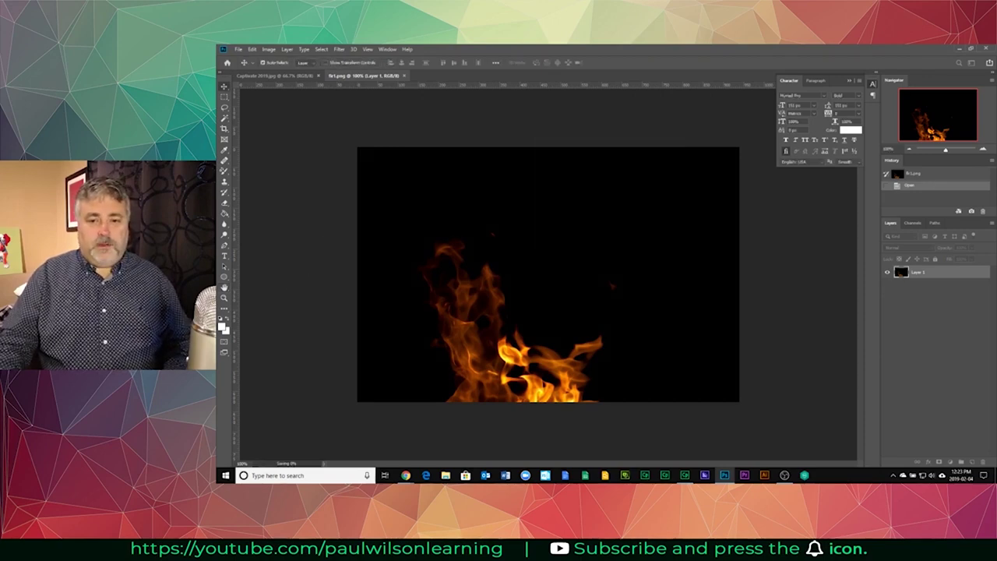
pyautogui.click(958, 50)
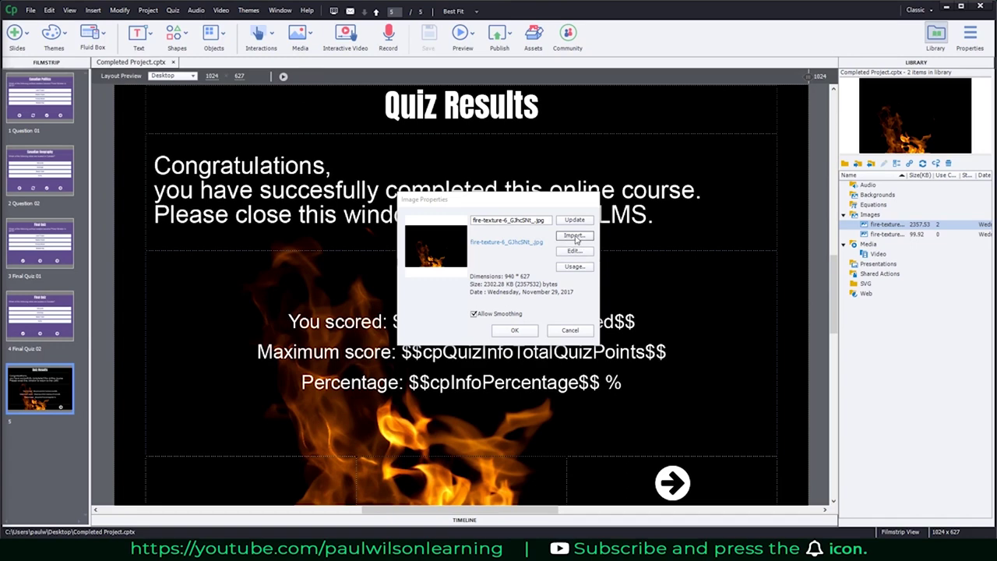
# Select Desktop's Fire Background.jpg (940 × 627, 26.5 KB) as the replacement image
pyautogui.click(575, 239)
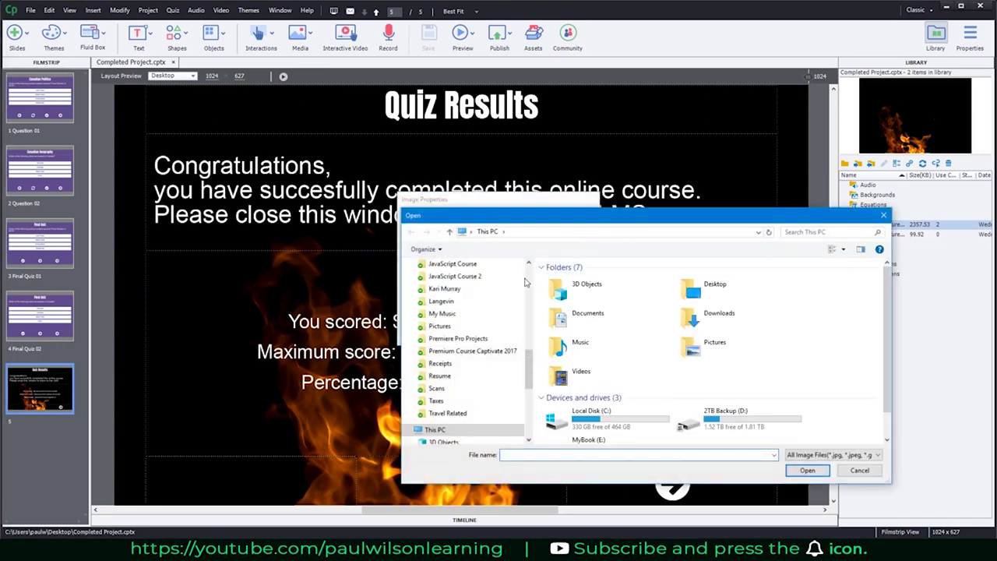
pyautogui.click(449, 232)
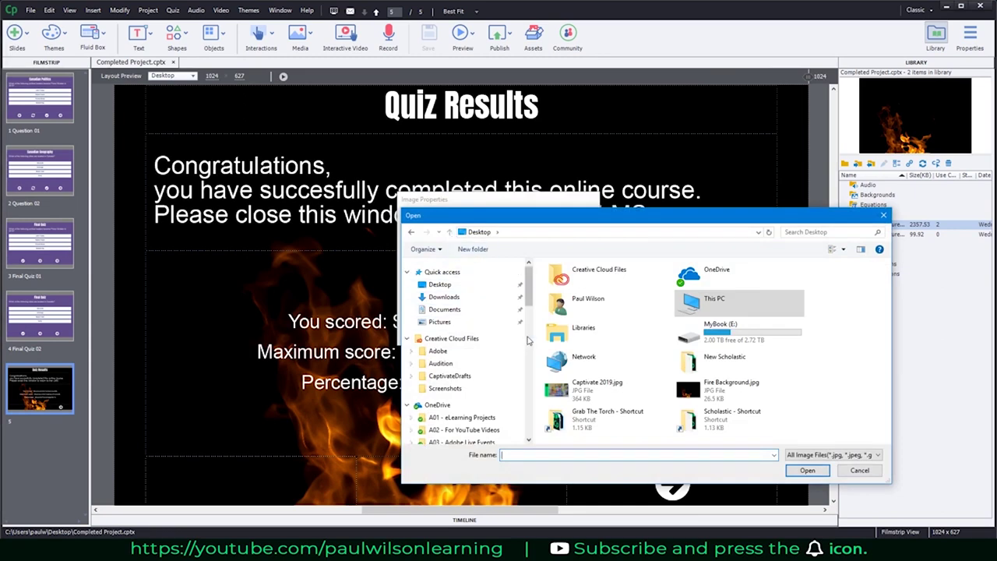
pyautogui.click(739, 391)
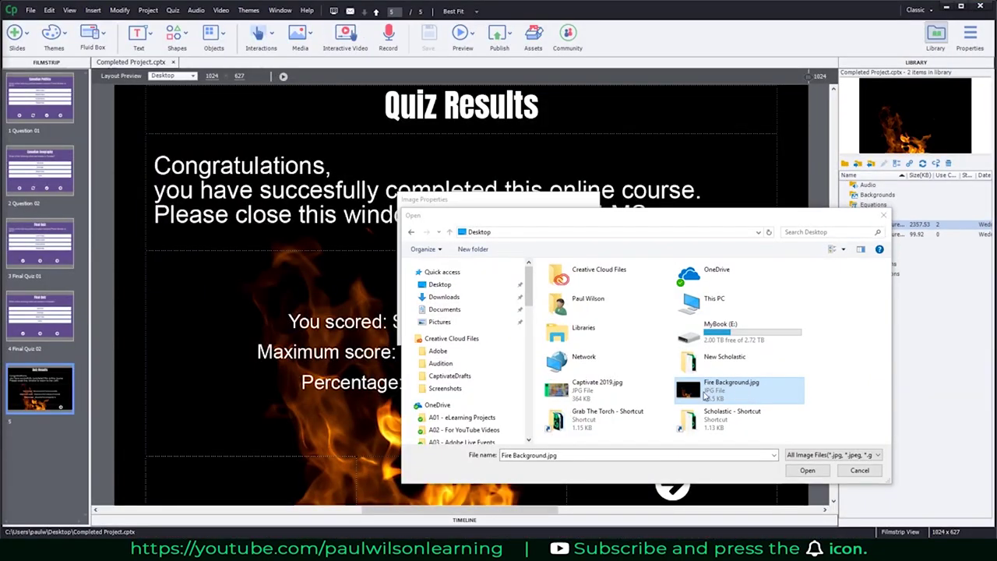
pyautogui.click(717, 392)
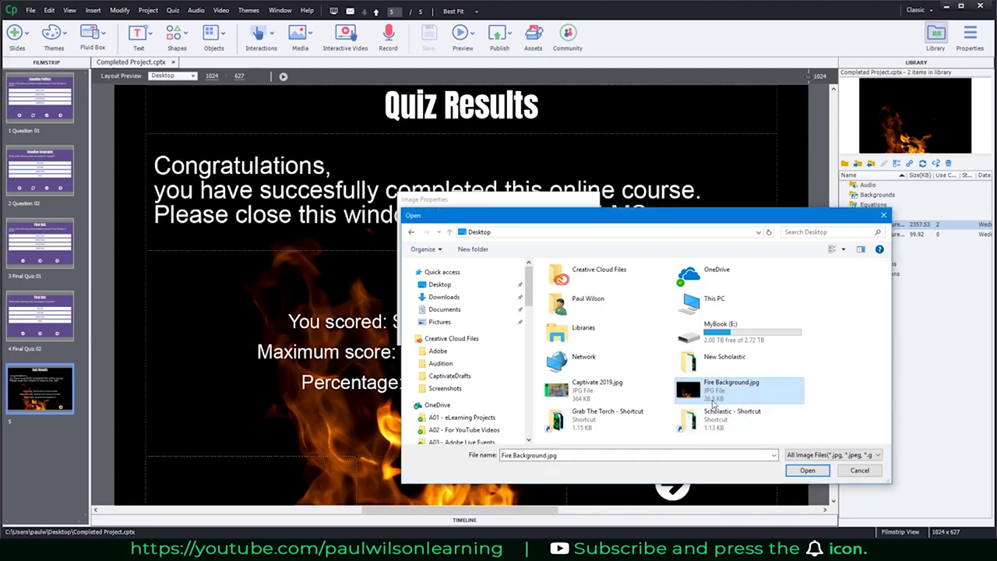
pyautogui.moveTo(730, 401)
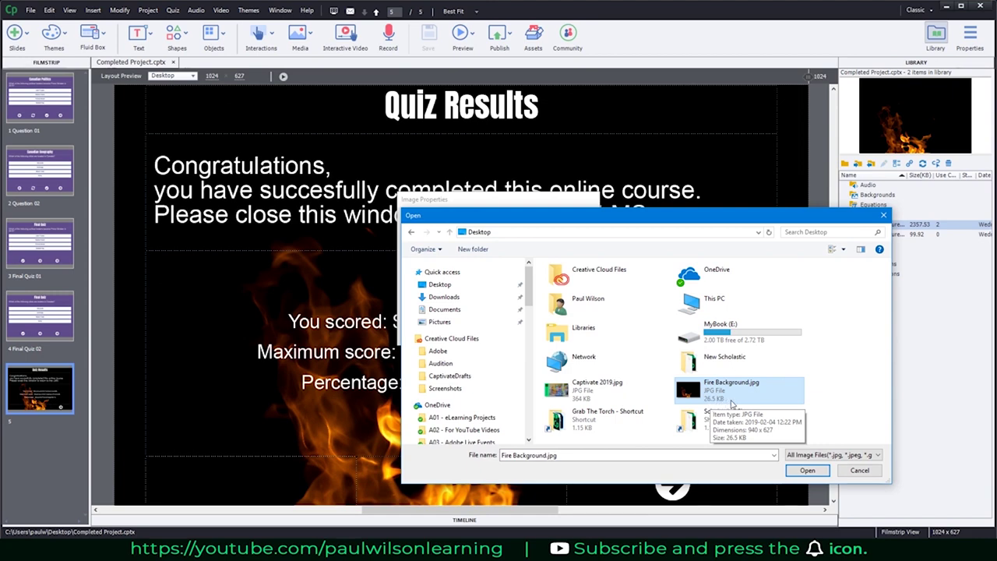
# Swap in Fire Background.jpg, acknowledge the update and close Image Properties, leaving 27.21 KB
pyautogui.click(807, 471)
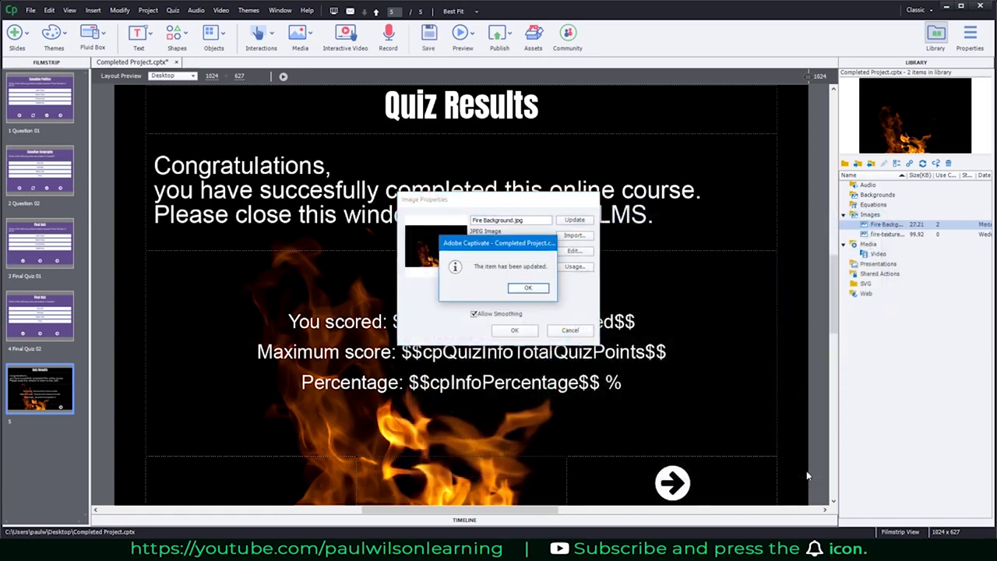
pyautogui.click(528, 290)
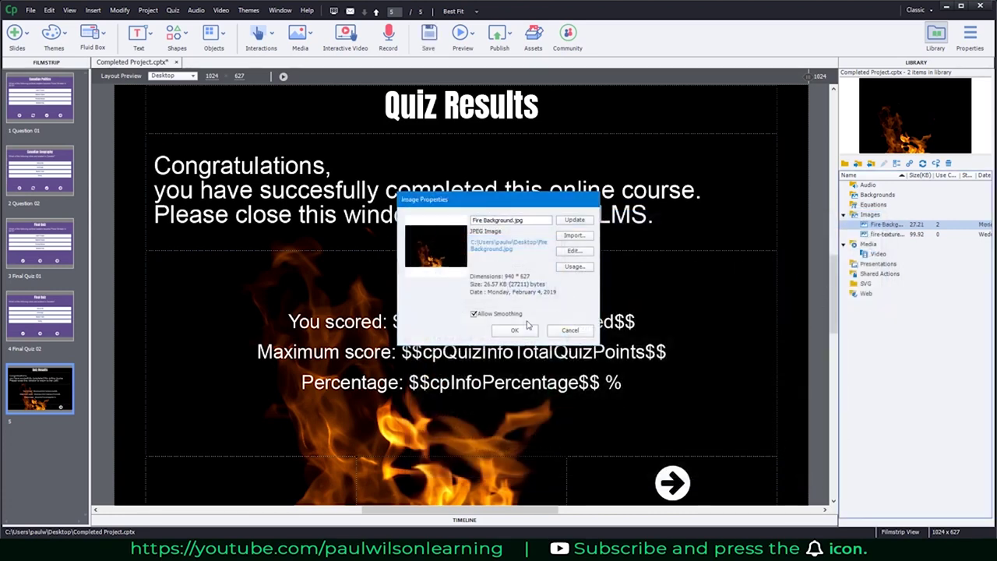
pyautogui.click(514, 330)
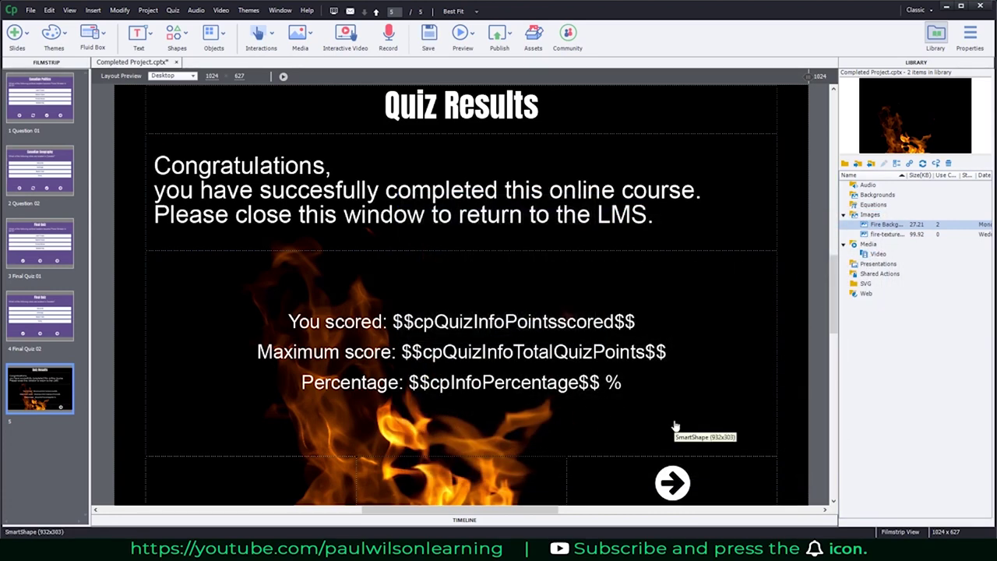